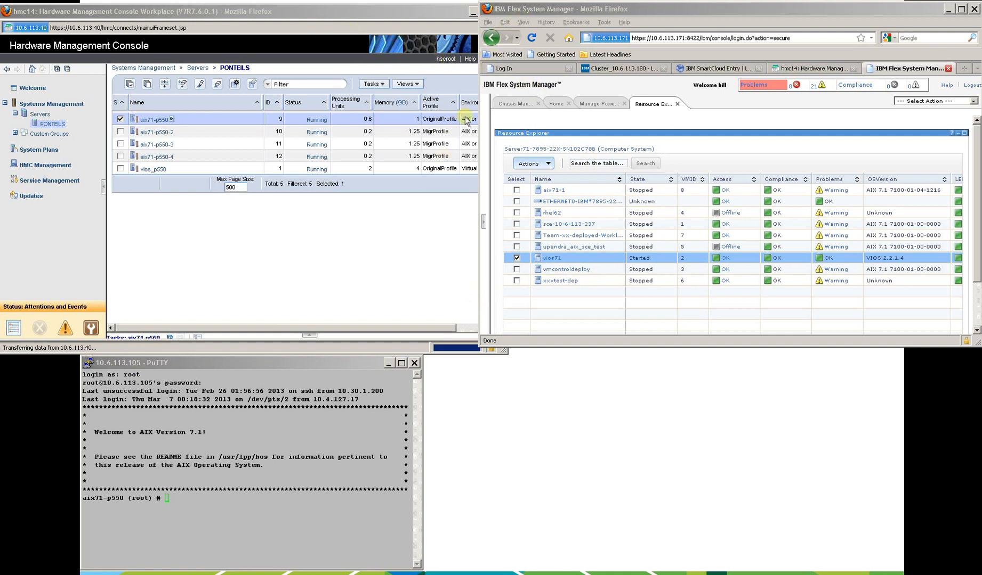
Select all partitions on the PONTEILS server to point them out, and leave only aix71-p550 selected.
click(246, 16)
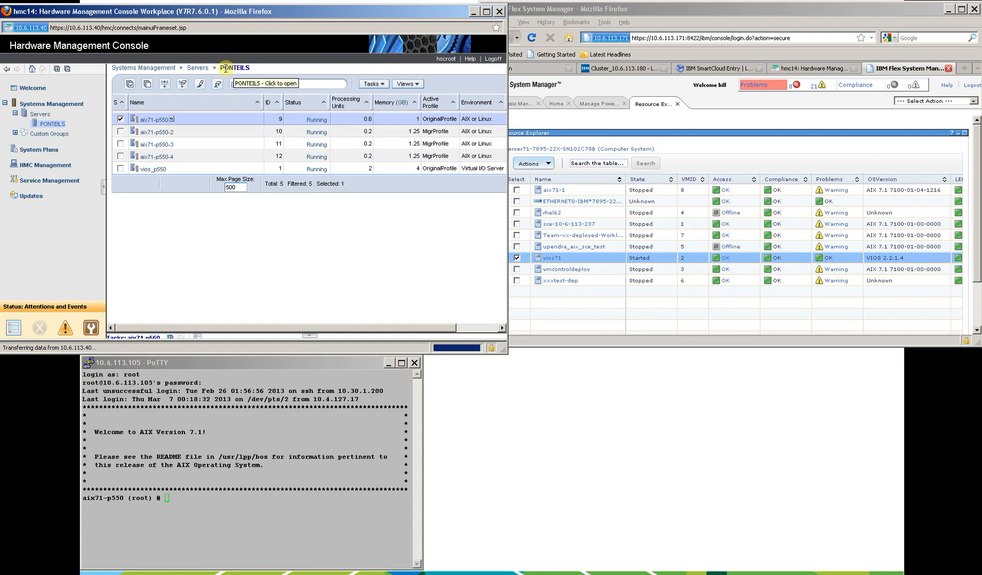
drag(222, 68, 250, 69)
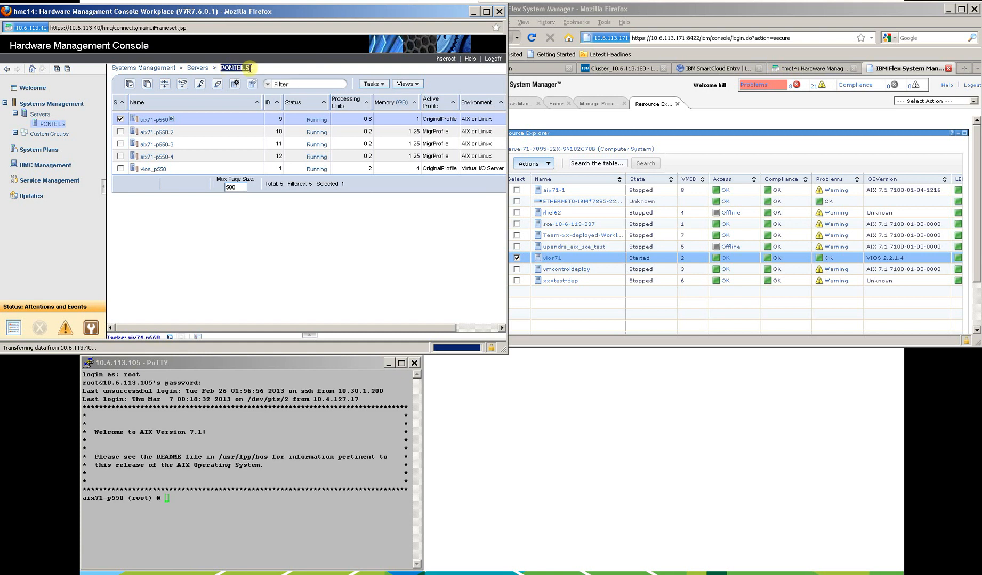
click(121, 131)
click(120, 143)
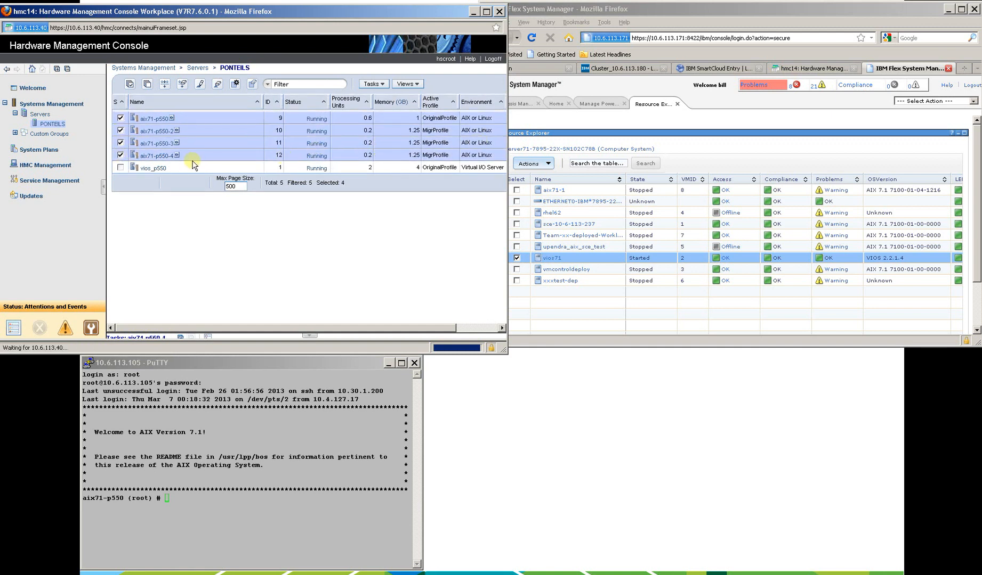
click(121, 168)
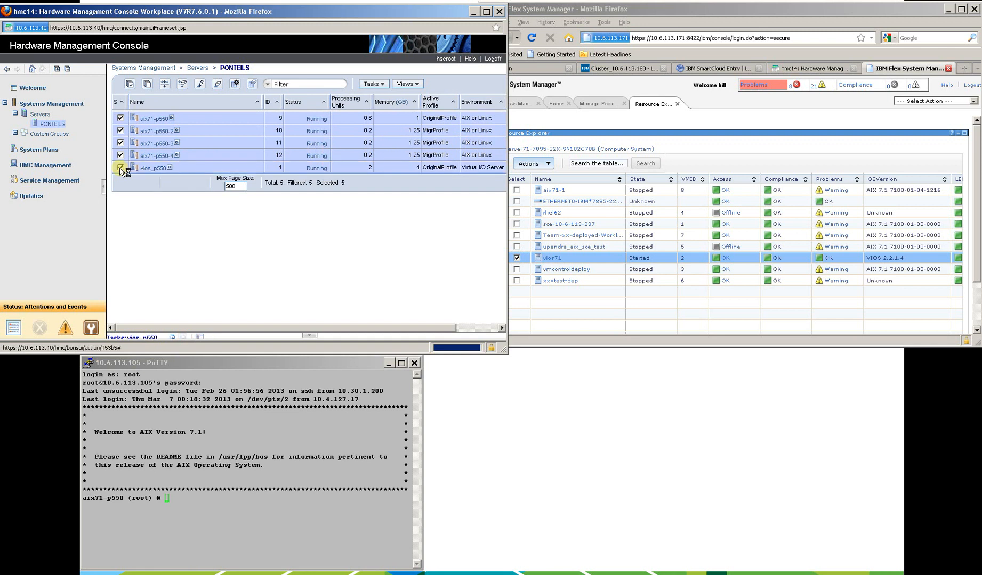
click(147, 84)
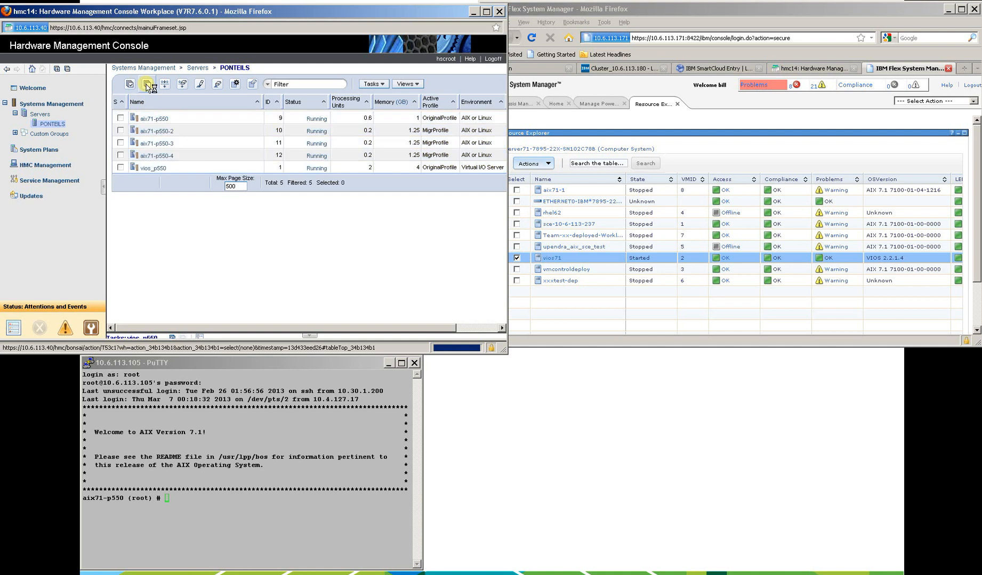
click(120, 118)
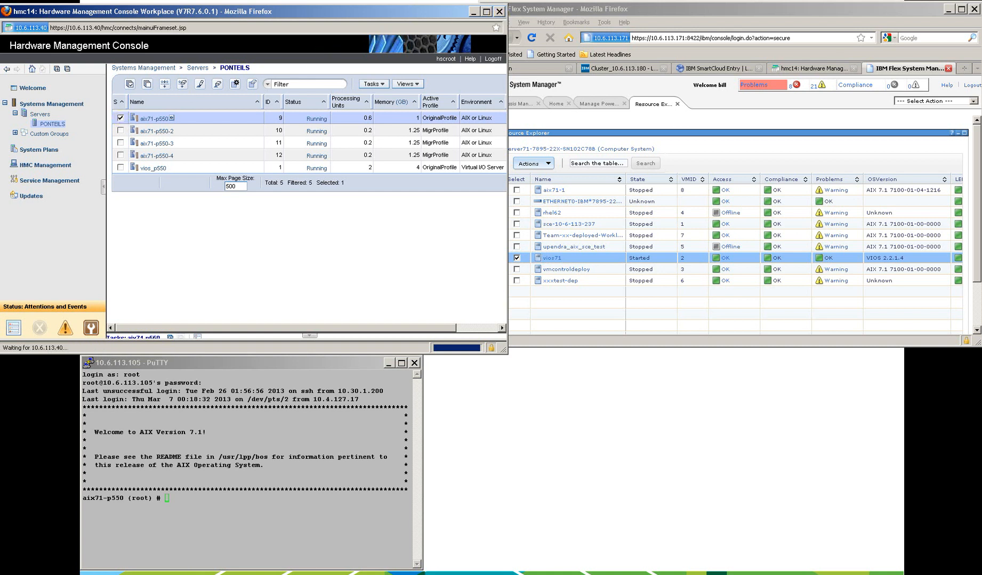
List the physical volumes of aix71-p550 with lspv in the PuTTY session and highlight the datavg disks.
click(601, 12)
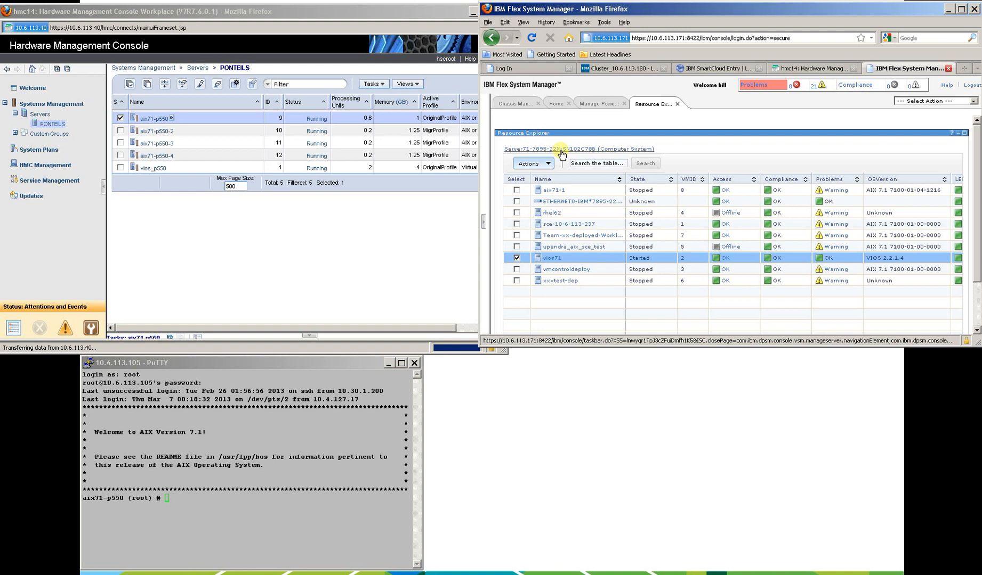
click(260, 425)
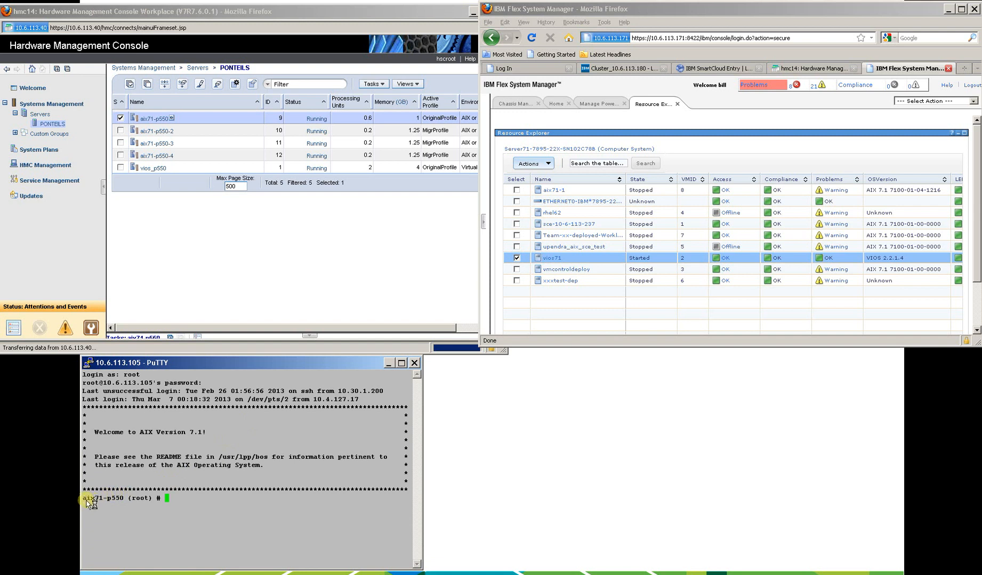
drag(86, 501, 124, 501)
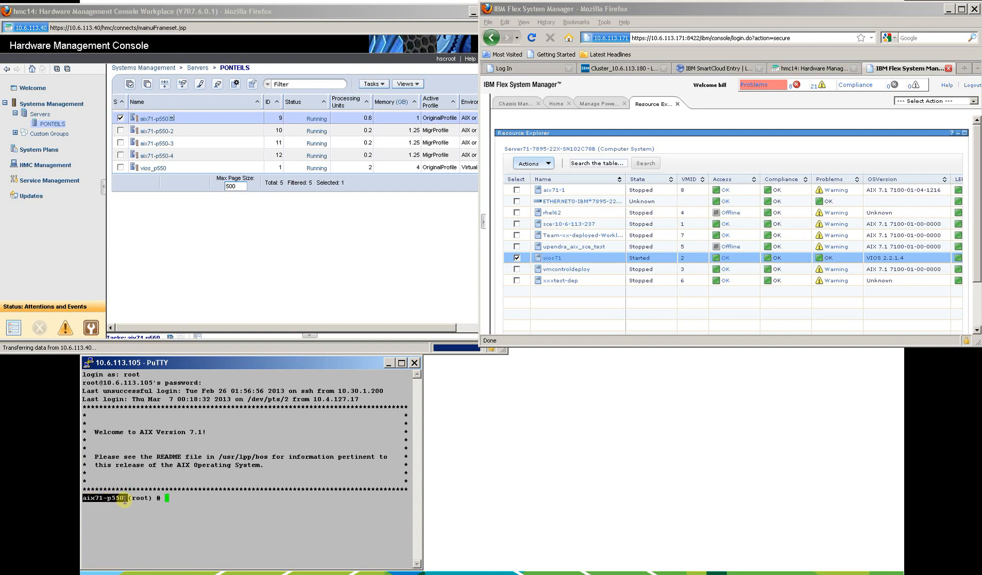
click(207, 501)
text(lspv)
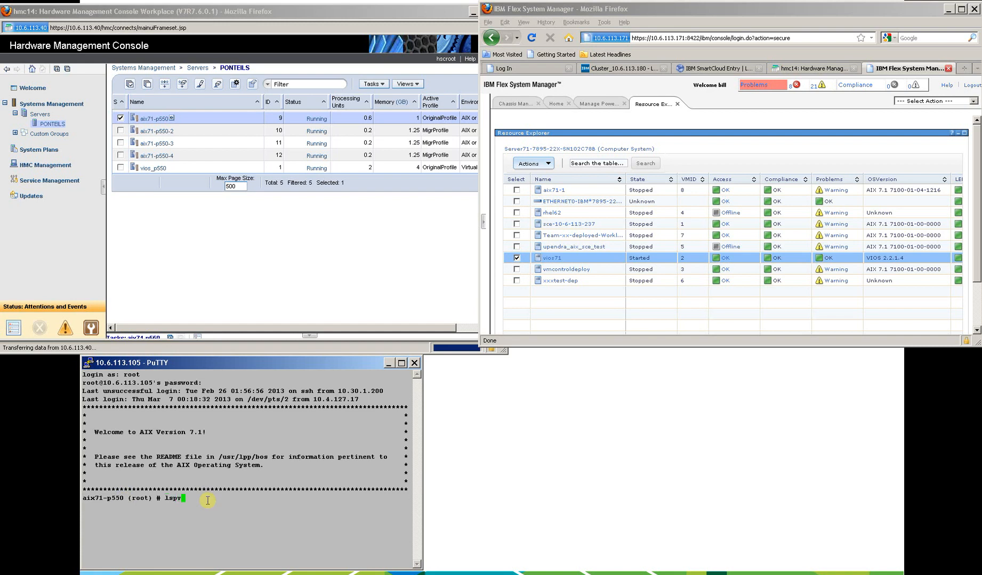
key(Return)
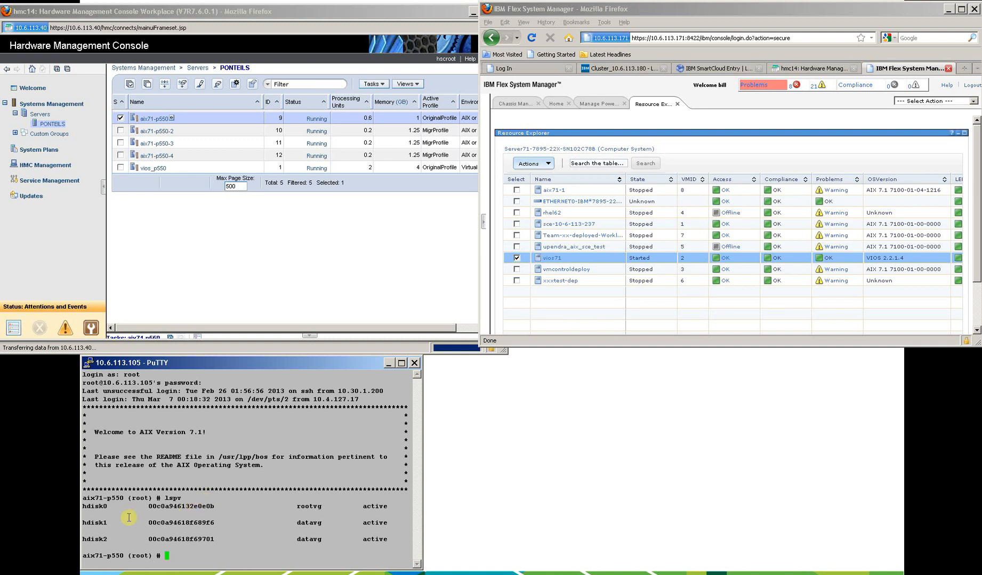
drag(84, 524, 357, 540)
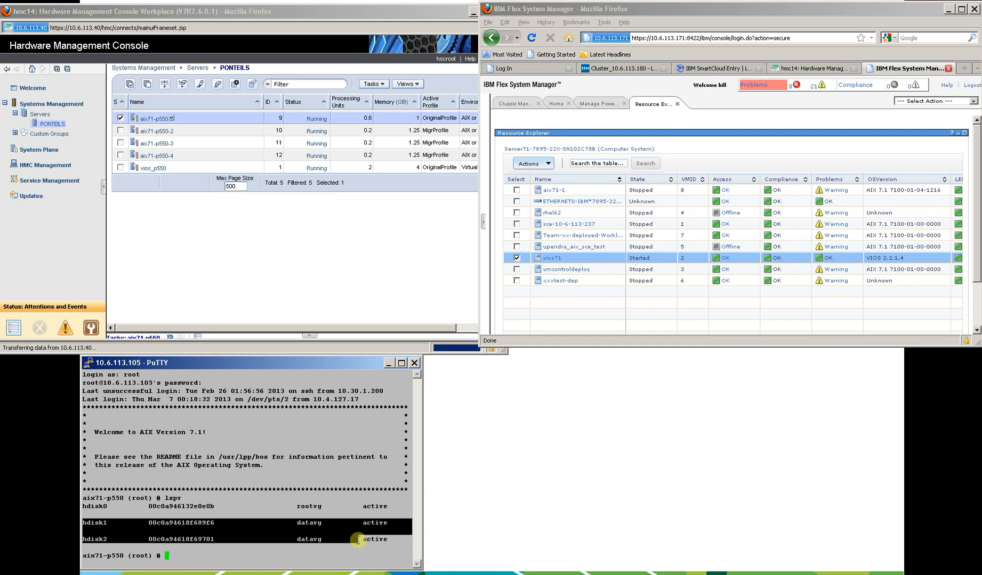
List the mounted file systems with mount and highlight the /datafs entry.
text(l)
key(BackSpace)
text(mount)
key(Return)
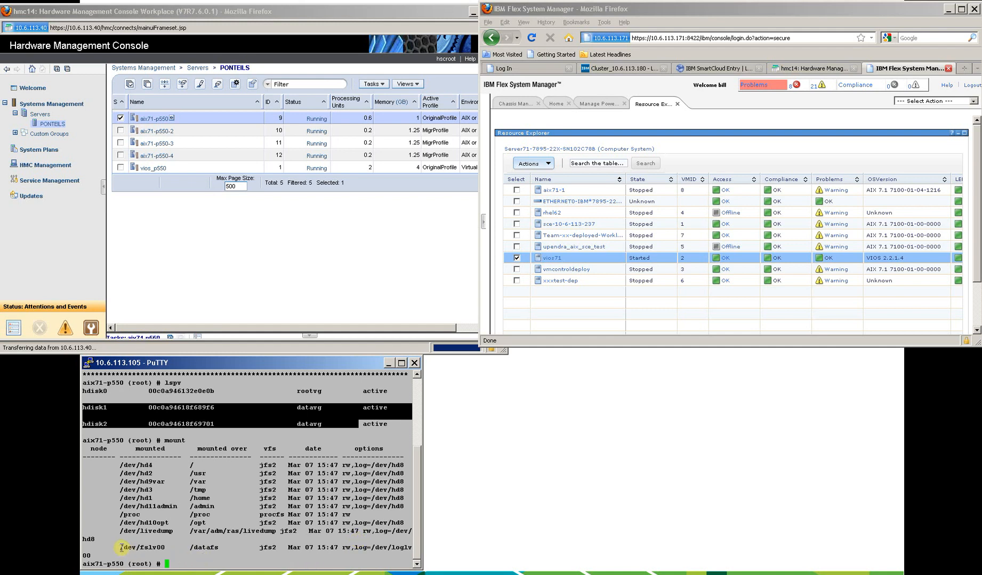
drag(121, 548, 215, 548)
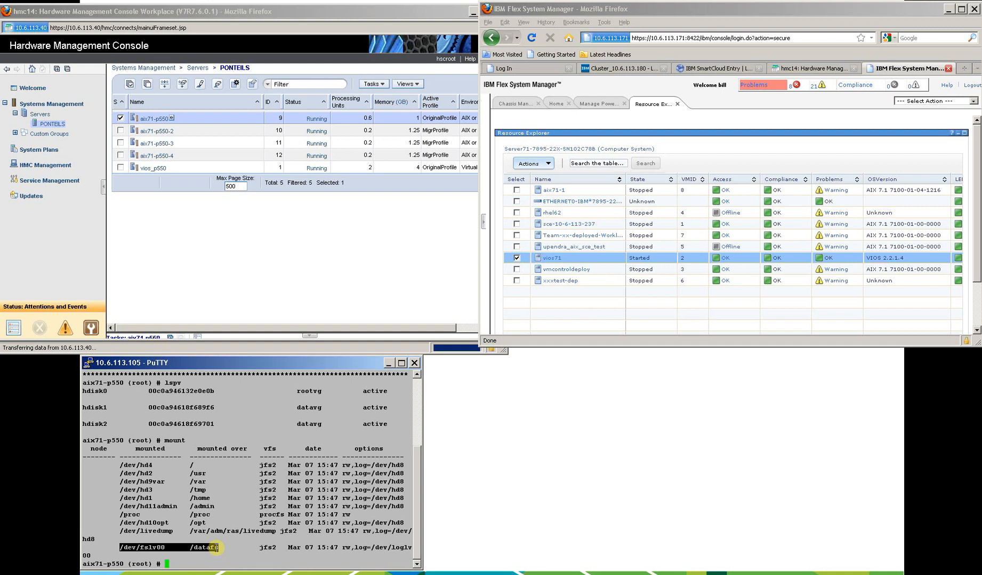
List the contents of /datafs in long format and highlight the lpmmon and lpmchk scripts.
text(ls -l /datafs)
key(Return)
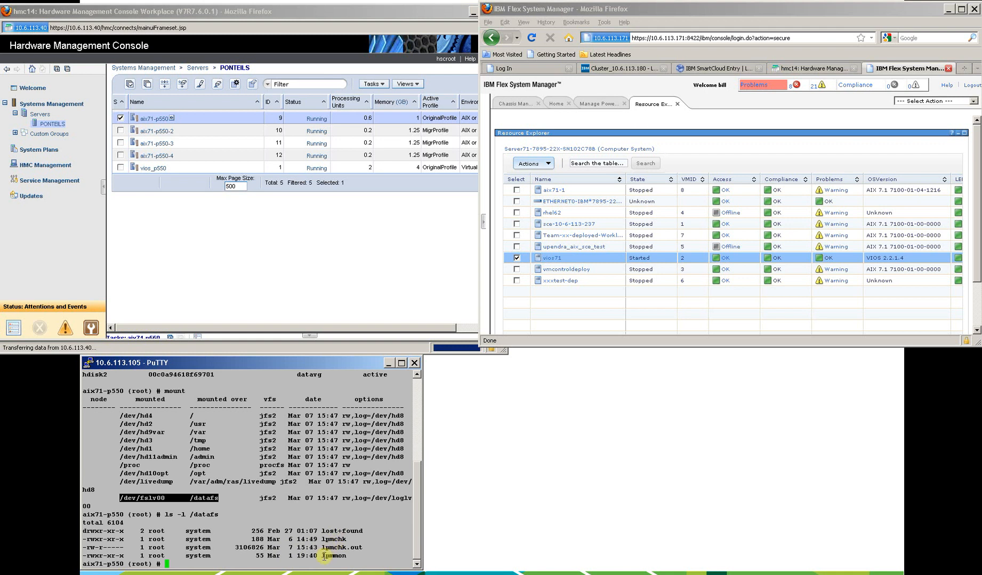
drag(321, 557, 346, 557)
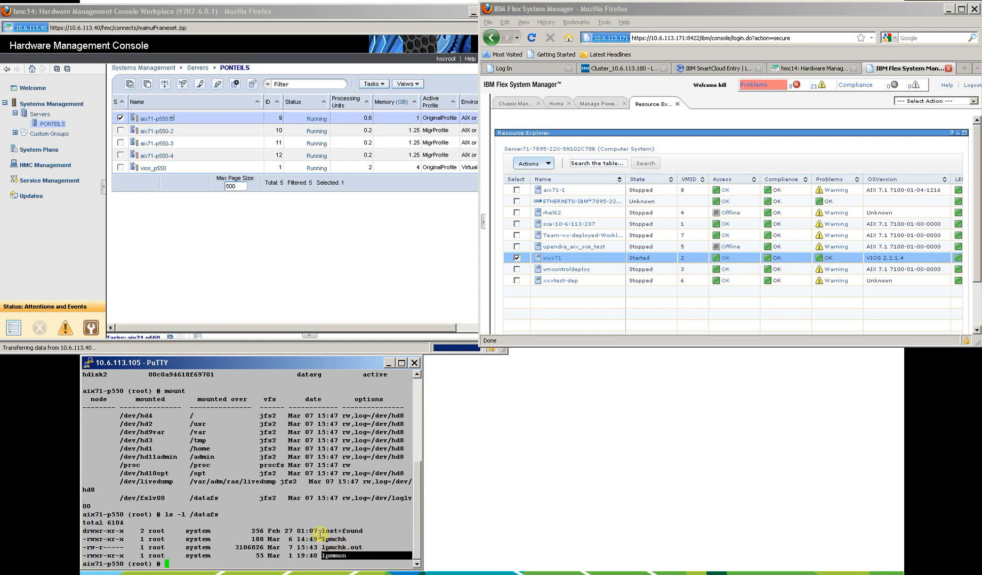
drag(321, 539, 348, 539)
Display the /datafs/lpmchk script and examine its "banner Moved" and date lines.
text(ca)
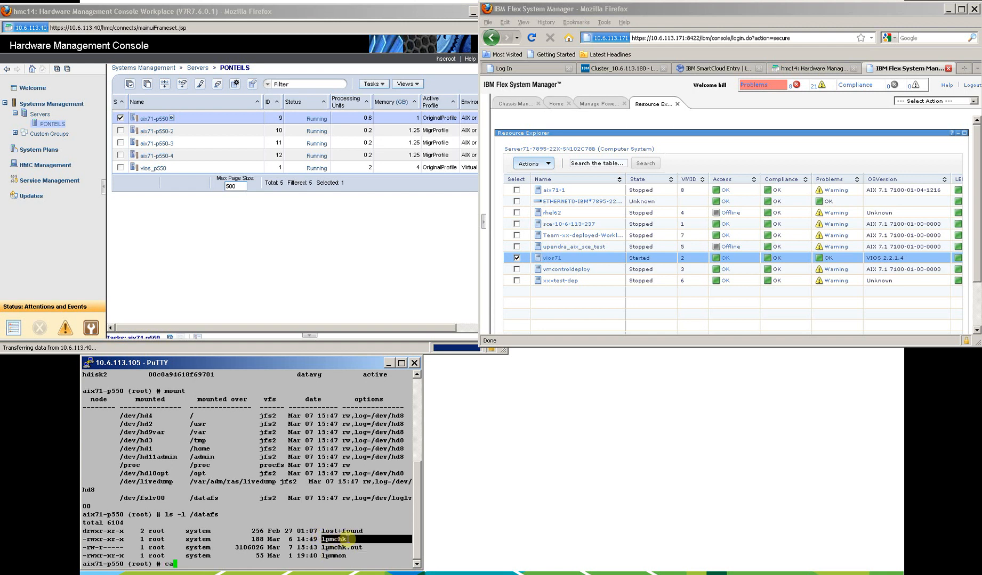
text(t /datafs/lpmchk)
key(Return)
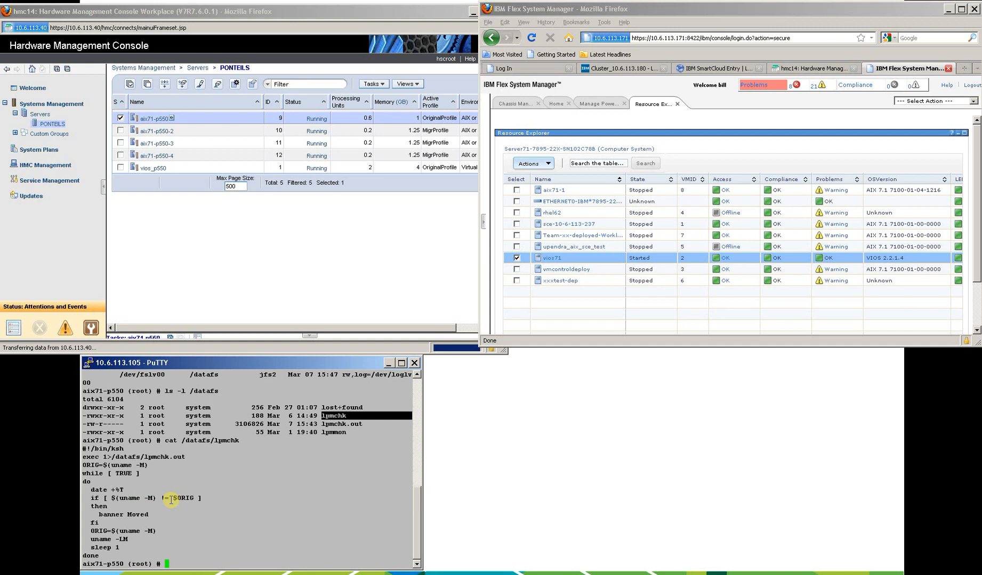
double_click(101, 515)
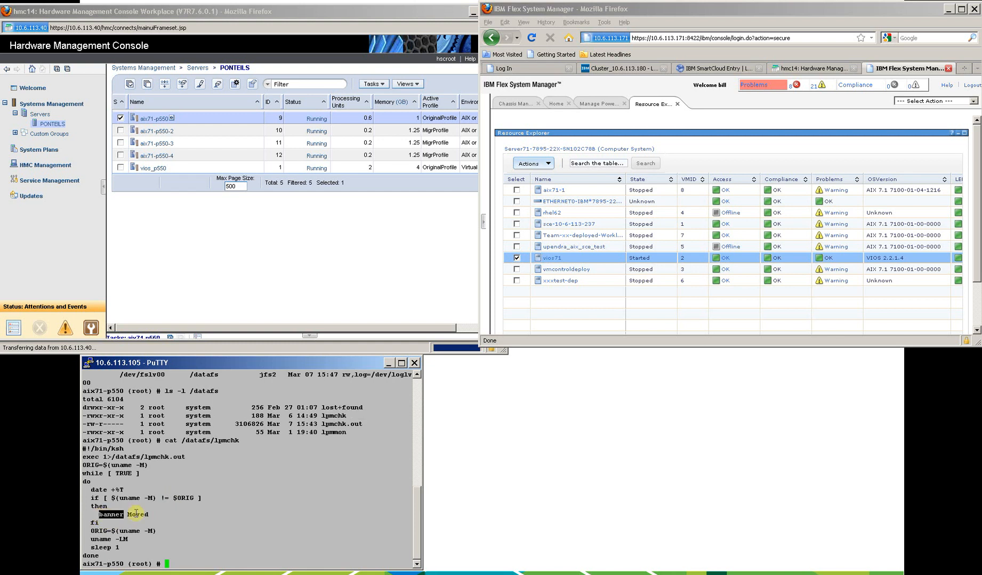
drag(136, 513, 150, 515)
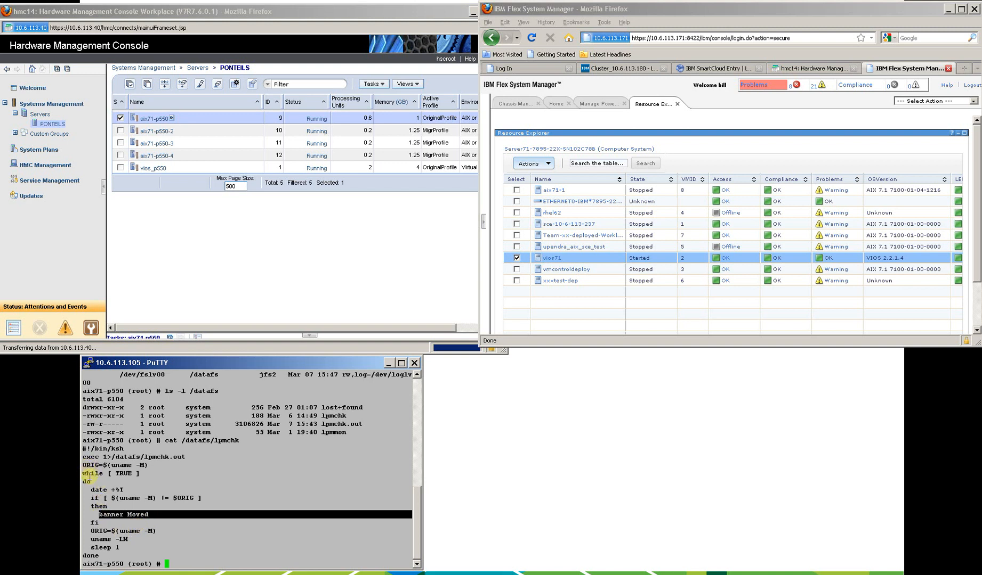
drag(91, 490, 122, 490)
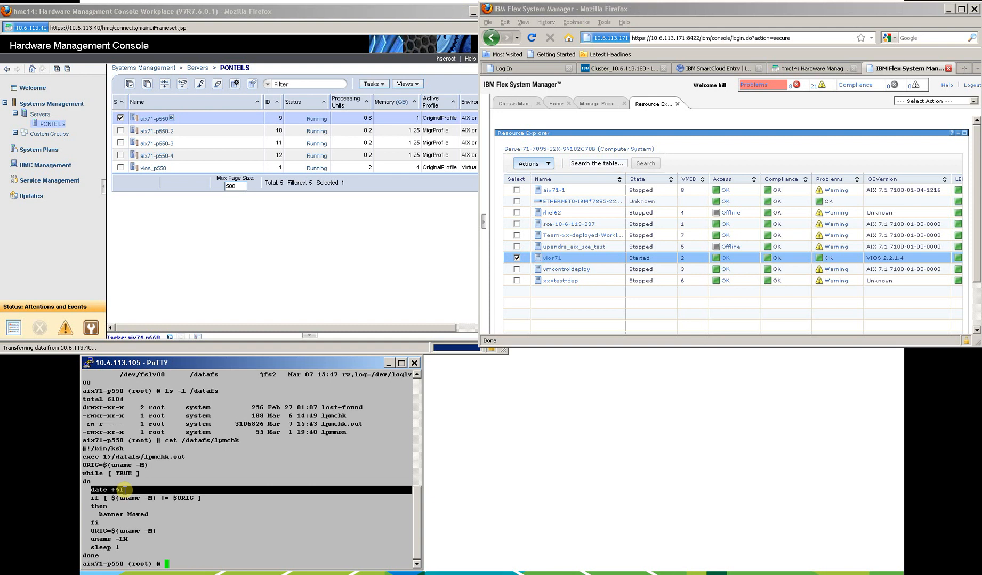
Run the /datafs/lpmmon script to monitor which server the partition is running on.
text(/datafs/lpmmpn)
key(BackSpace)
key(BackSpace)
text(on)
key(Return)
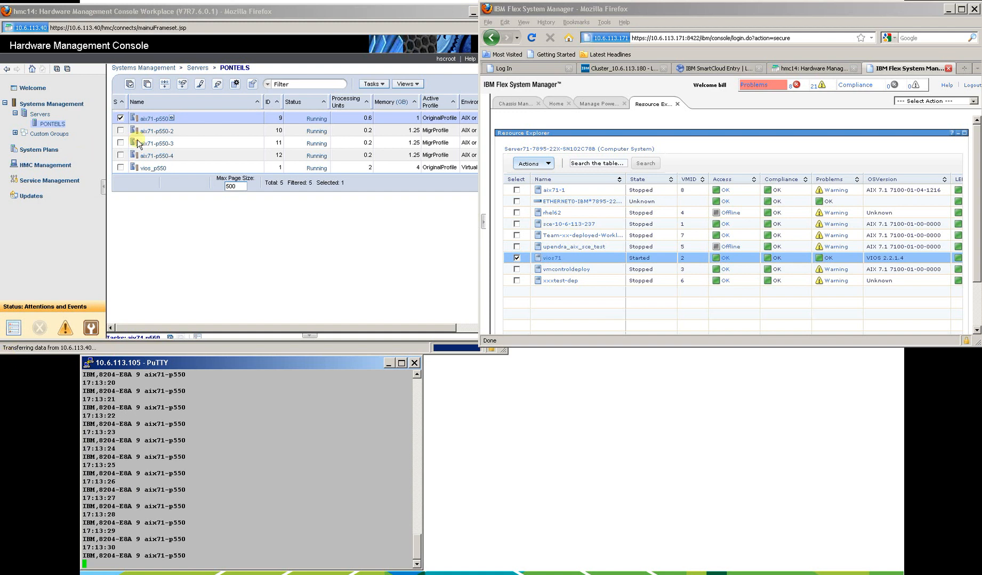
In the Hardware Management Console, open the migration wizard for partition aix71-p550 and widen its window.
click(171, 120)
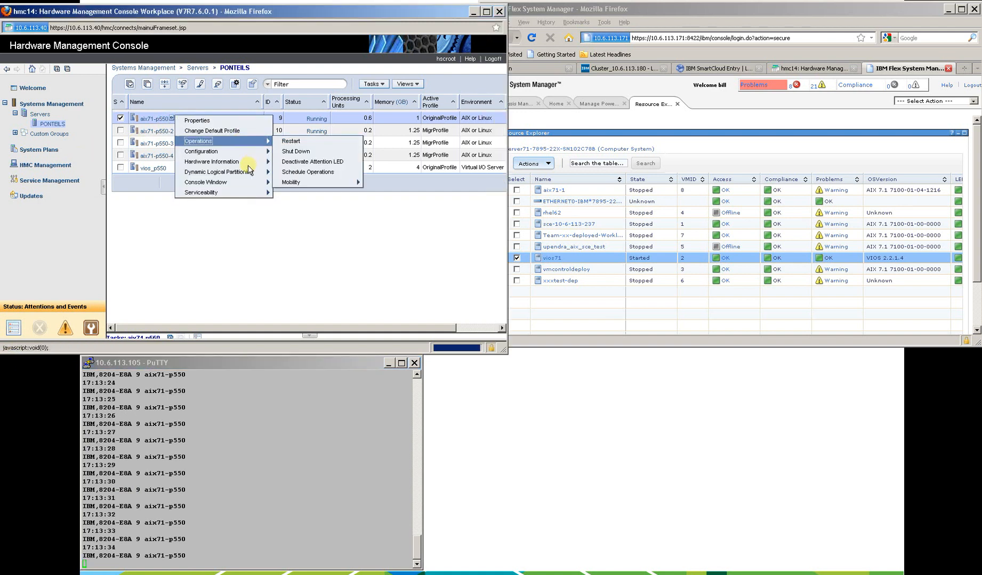
mouse_move(249, 148)
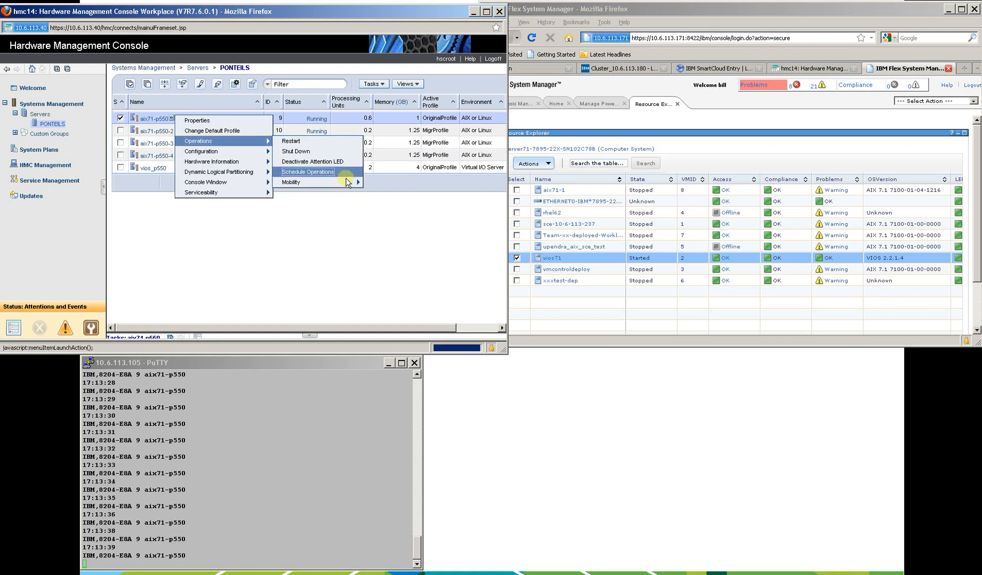
mouse_move(356, 182)
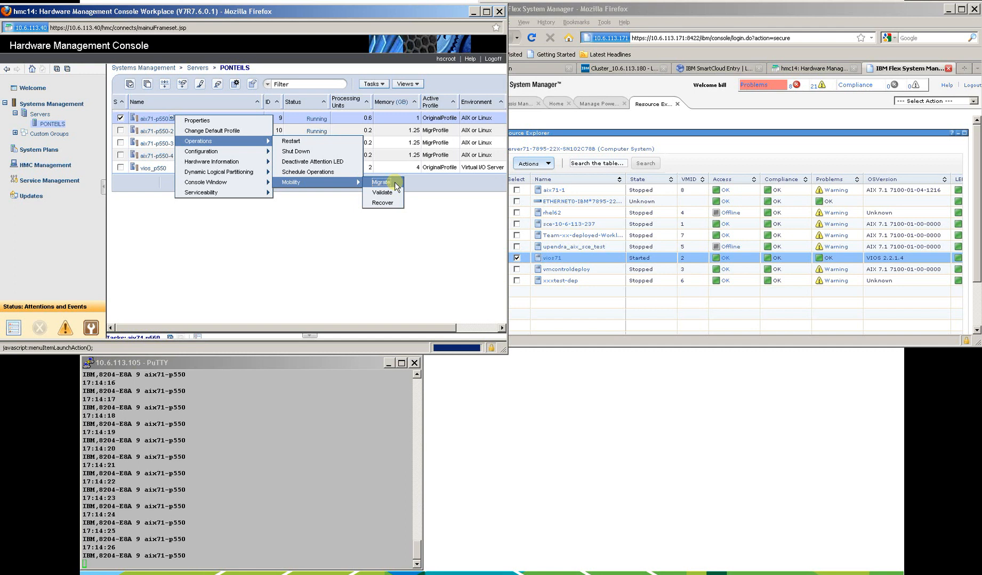
click(381, 182)
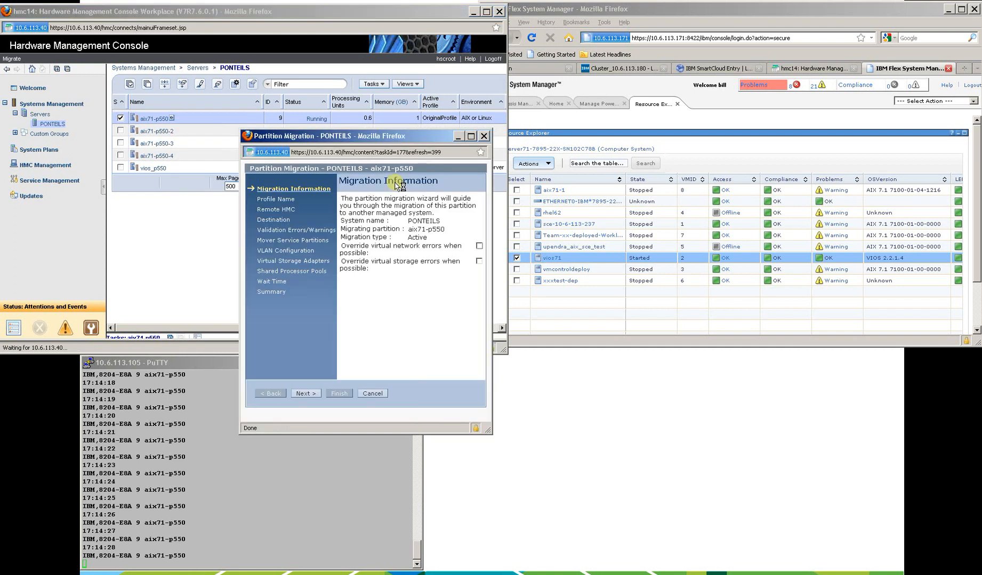
drag(388, 137, 427, 144)
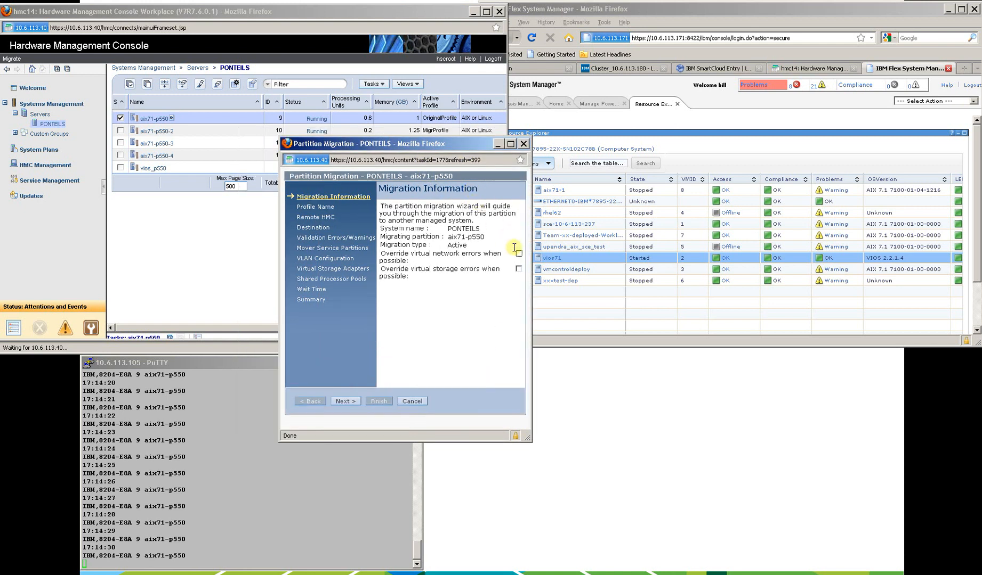
drag(531, 262, 771, 251)
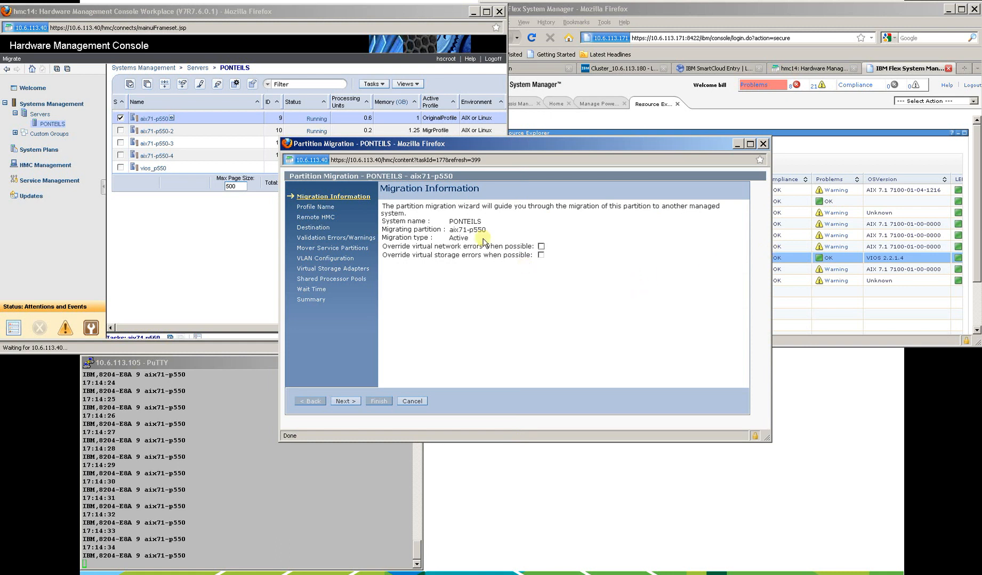
Review the system name, migrating partition, migration type and override options, and continue to the profile name page.
double_click(477, 221)
double_click(469, 230)
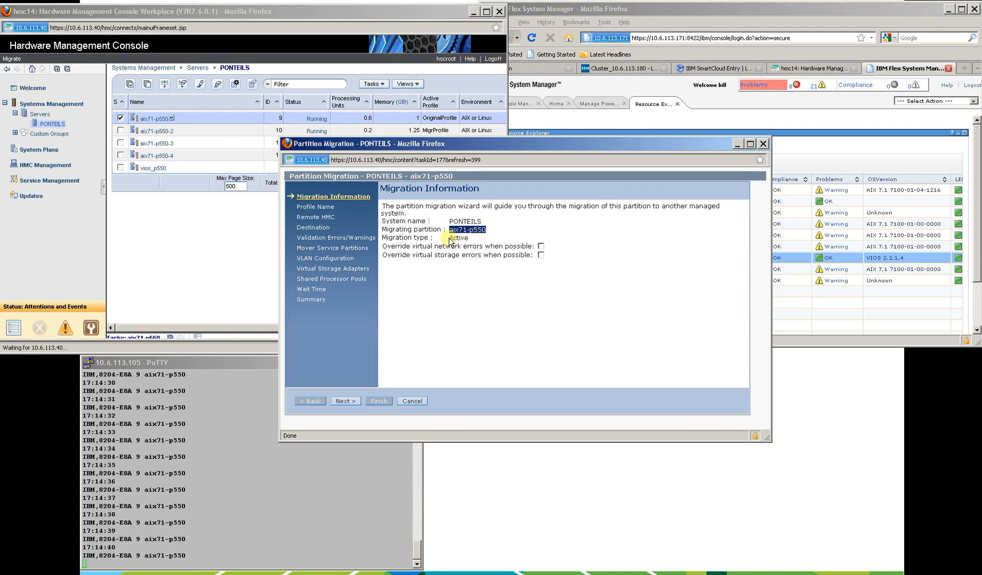
double_click(473, 240)
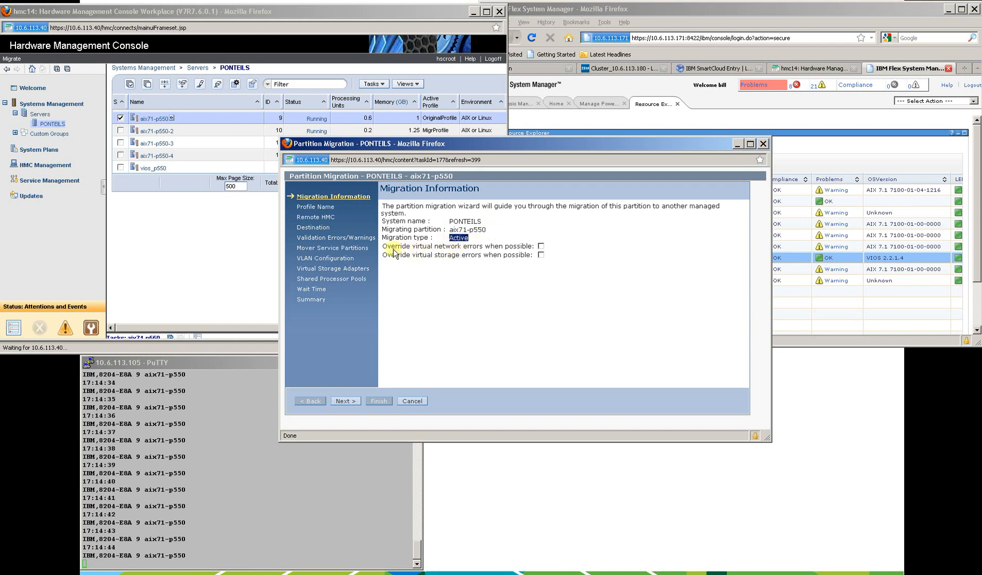
drag(384, 247, 532, 259)
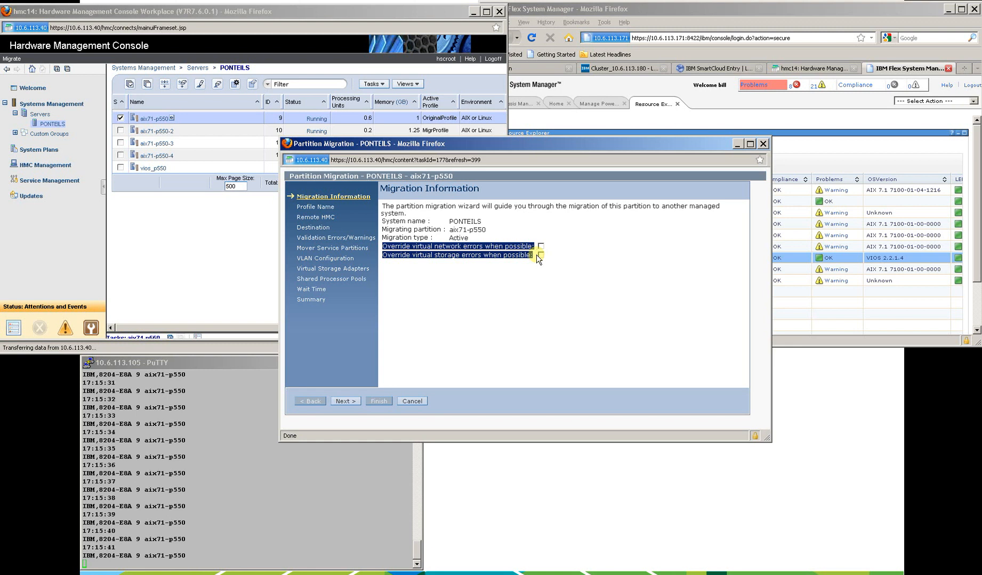
click(344, 406)
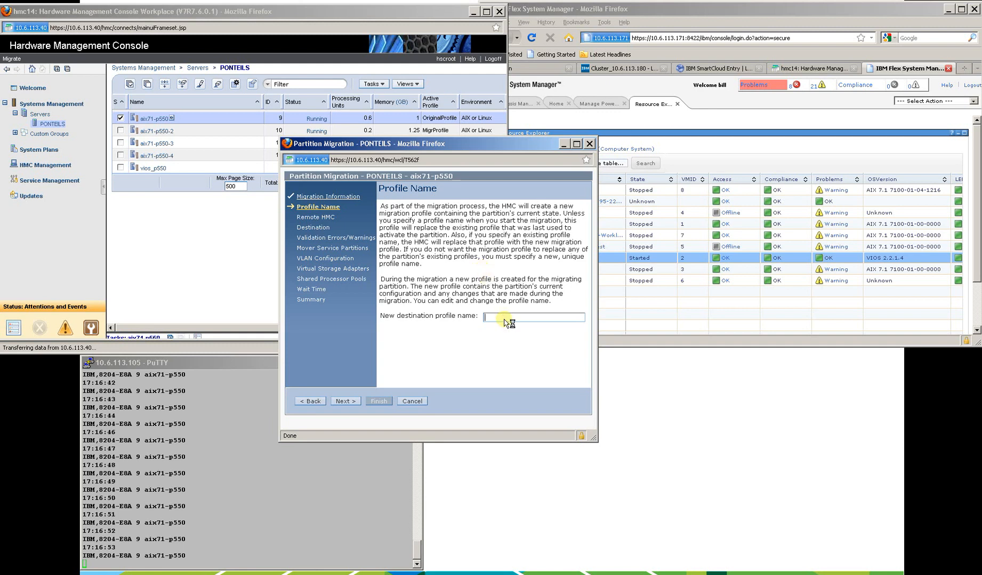
Set the new destination profile name to MigrProfile and continue to the Remote HMC page.
text(MigrProfile)
click(344, 402)
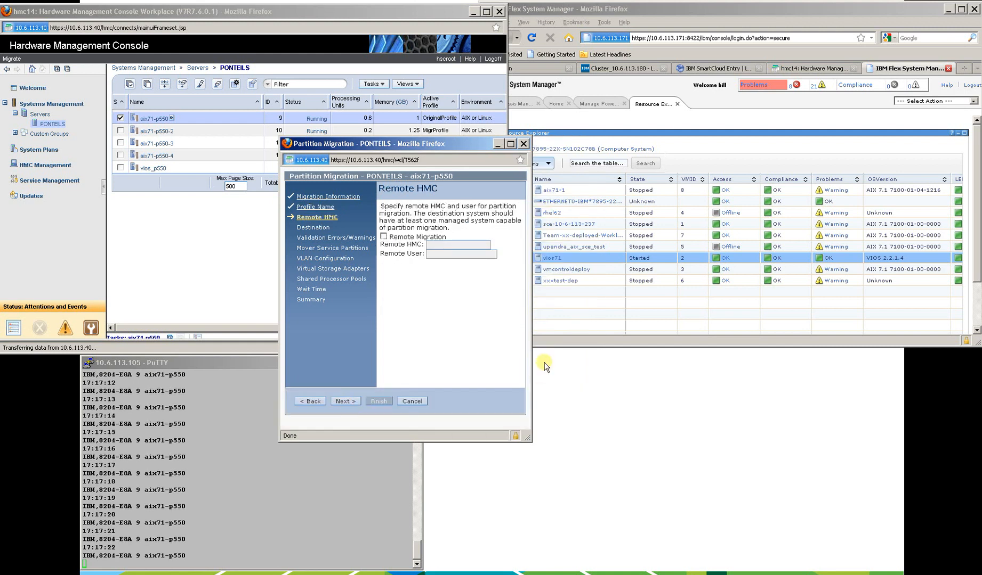
Enable remote migration with remote HMC 10.6.113.171, enter the remote user name, and continue to the Destination page.
drag(531, 362, 686, 355)
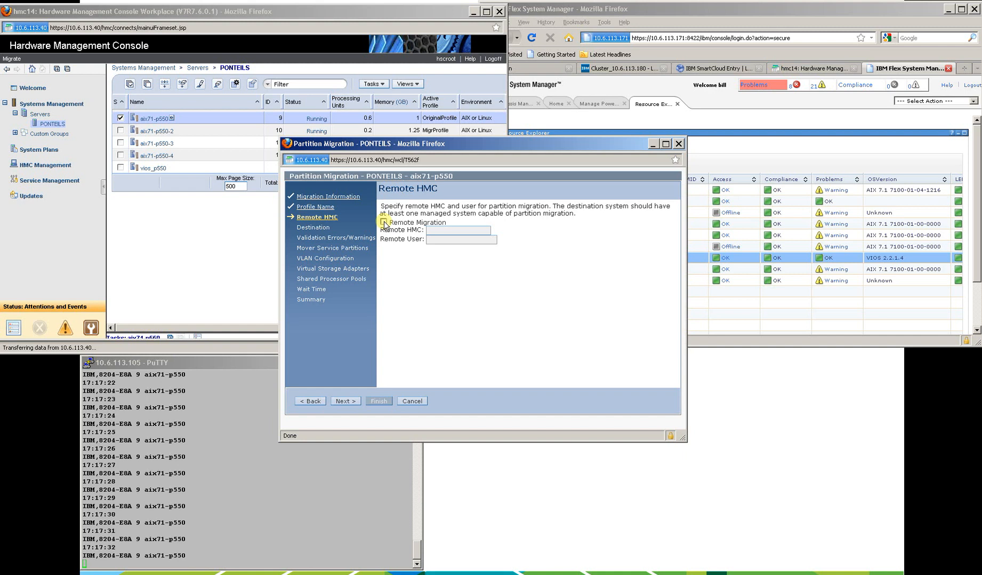
click(384, 223)
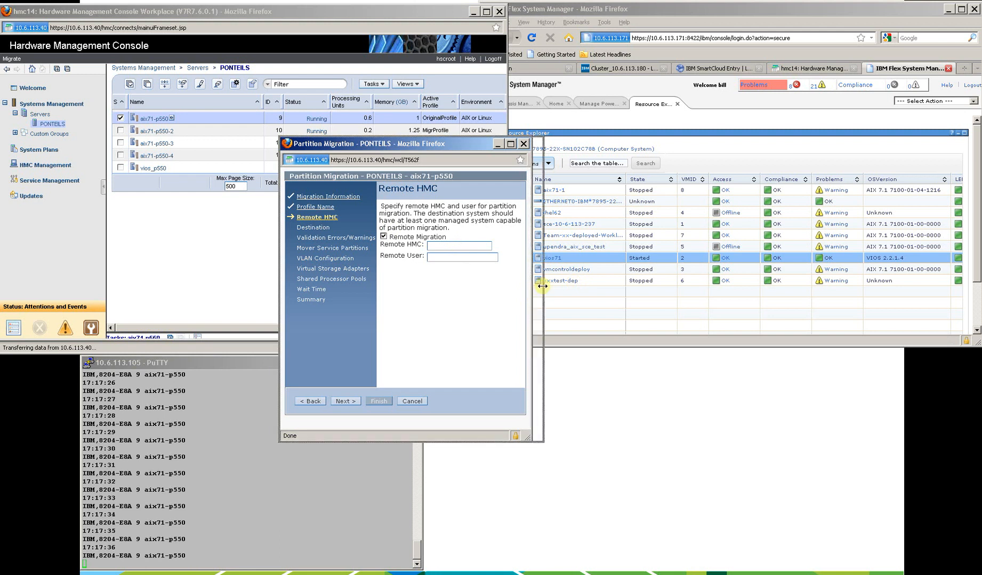
drag(531, 291, 642, 287)
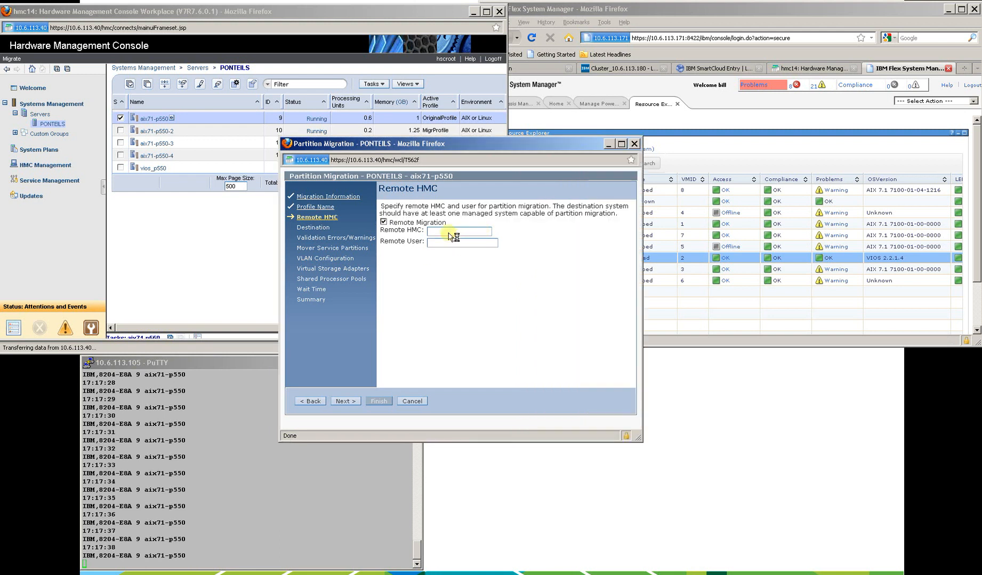
text(10.6.113.171)
click(445, 243)
text(bill)
click(344, 402)
click(345, 402)
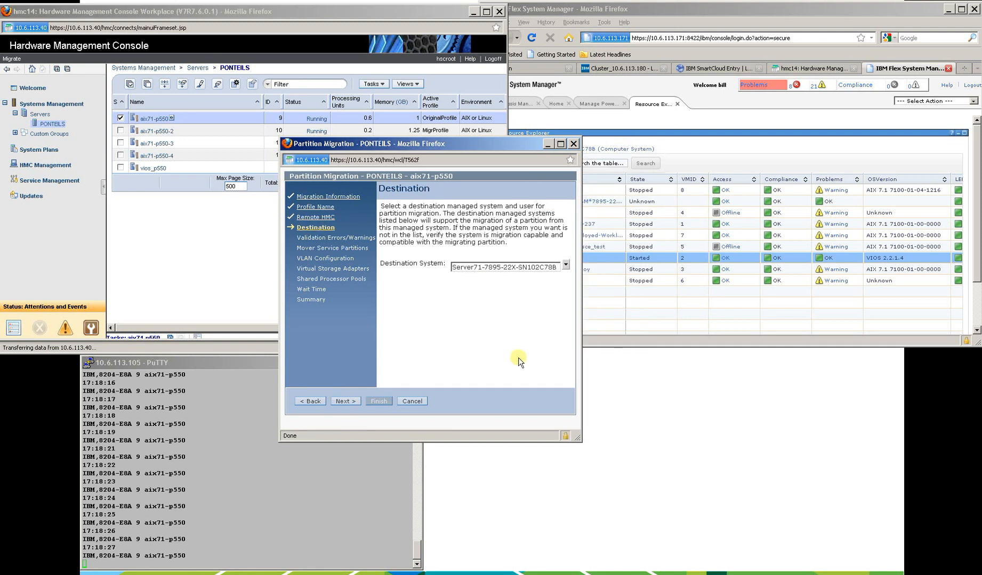
Choose Server71-7895-22X-SN102C78B as the destination system and continue to the migration validation results.
click(565, 265)
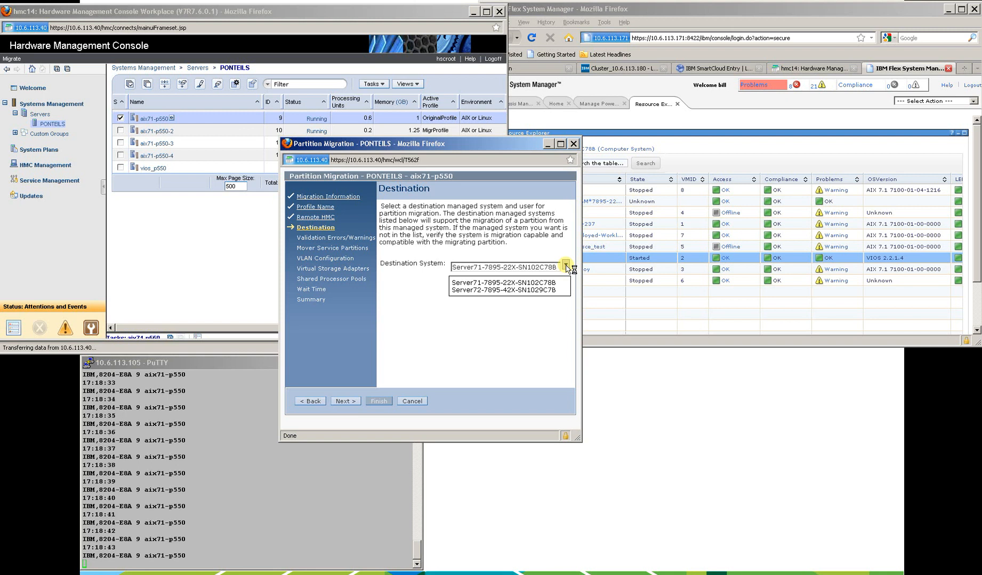
click(515, 283)
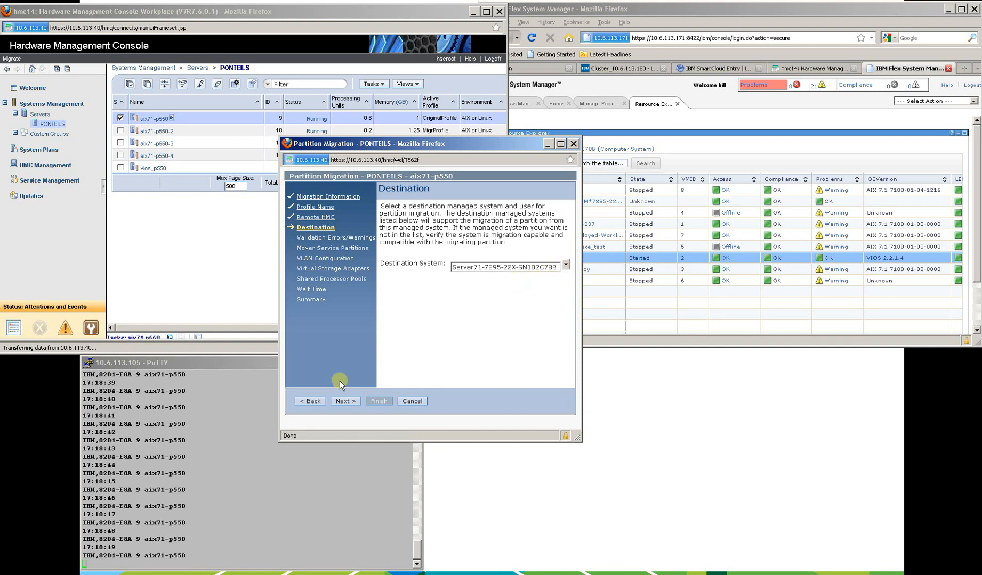
click(346, 401)
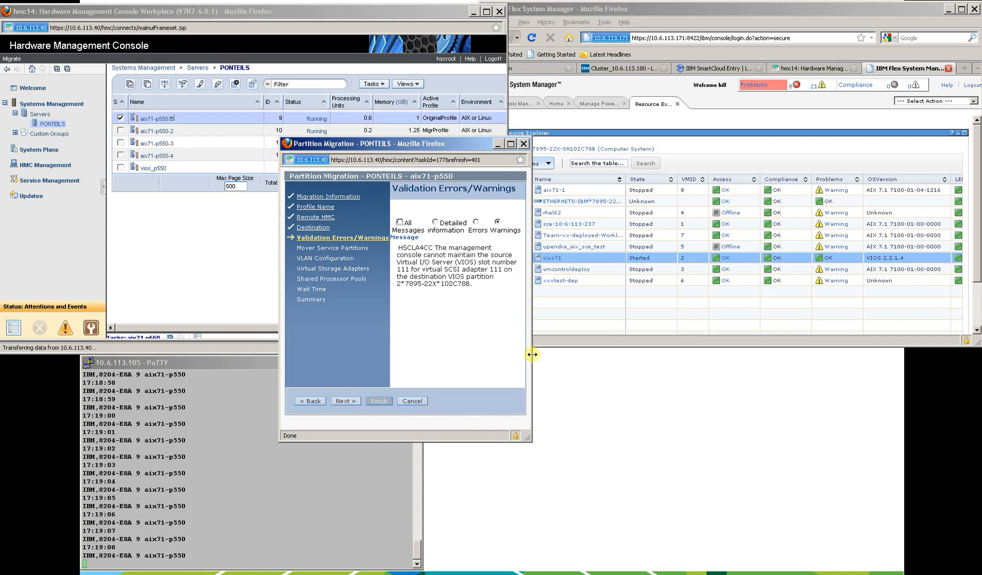
Review the validation warnings and accept the suggested mover service partitions, VLAN configuration and virtual storage adapter assignments.
drag(532, 354, 652, 354)
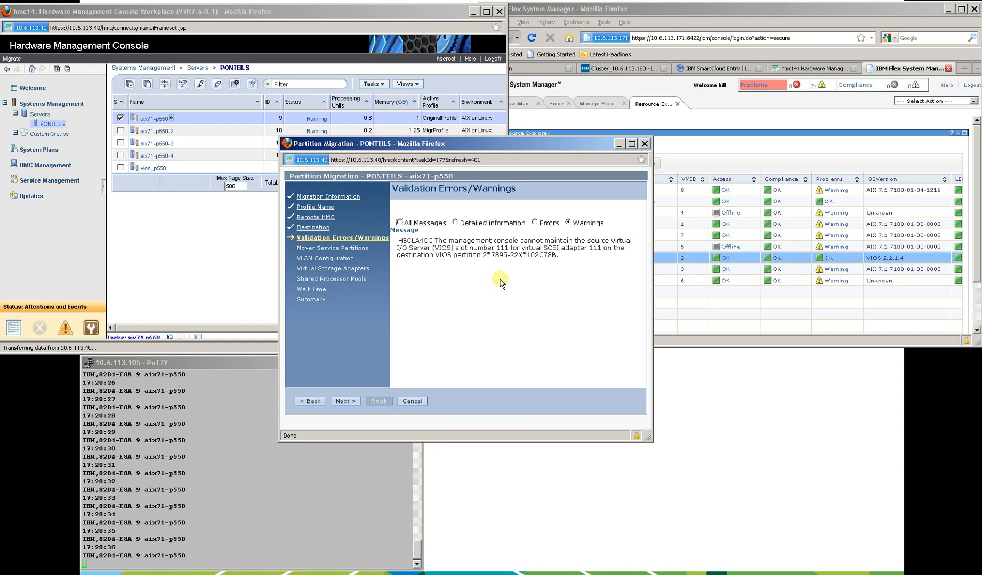
click(346, 402)
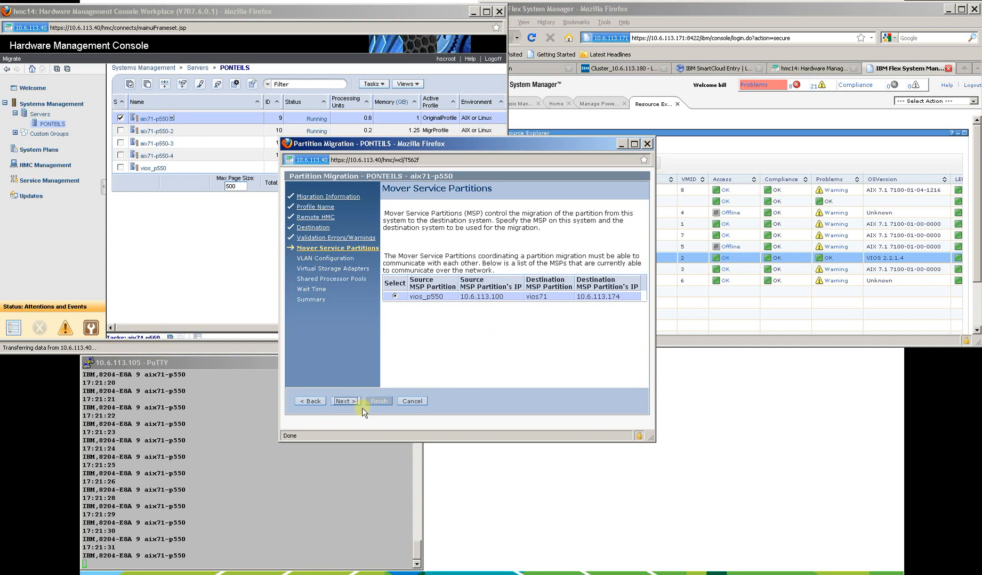
click(344, 404)
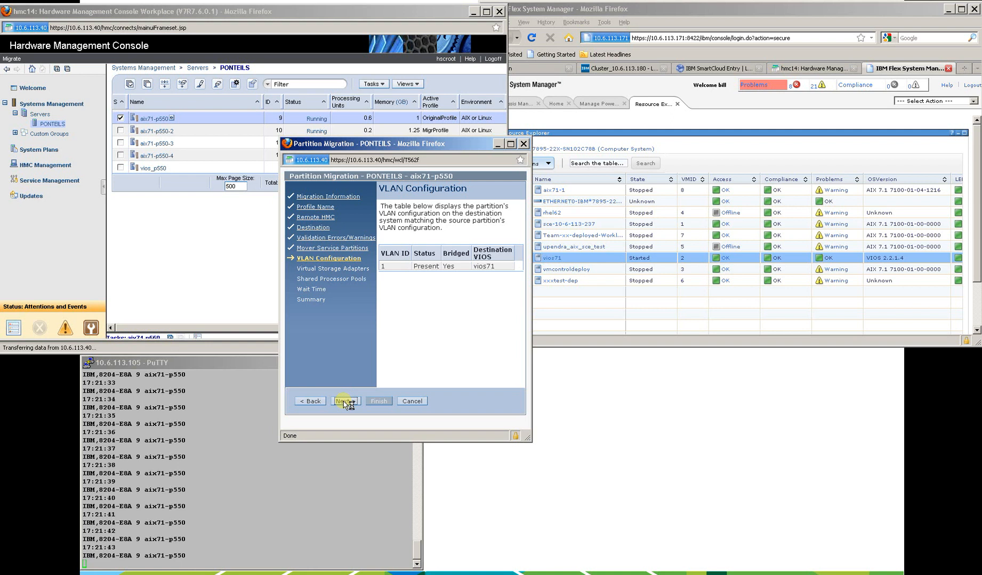
click(345, 403)
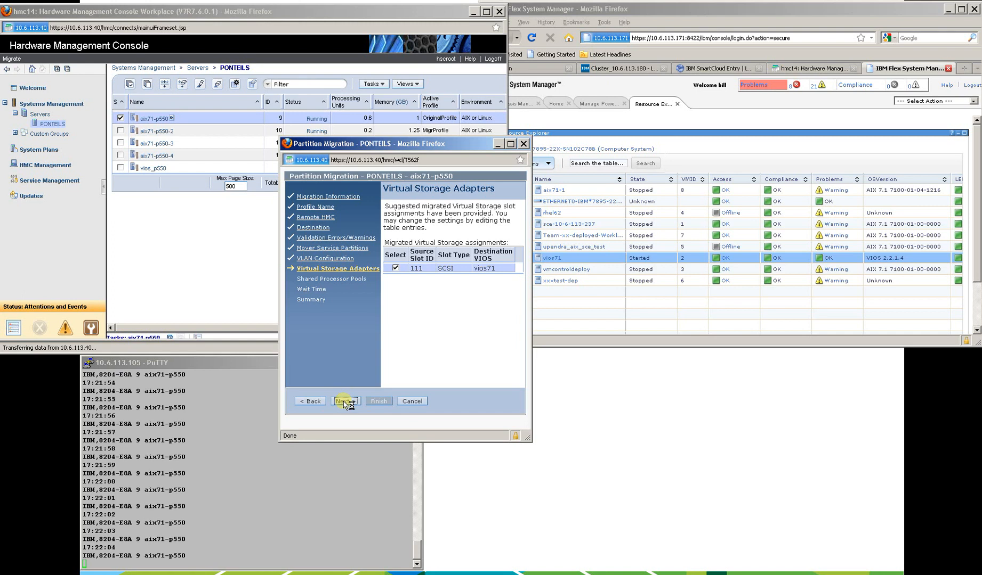
click(346, 402)
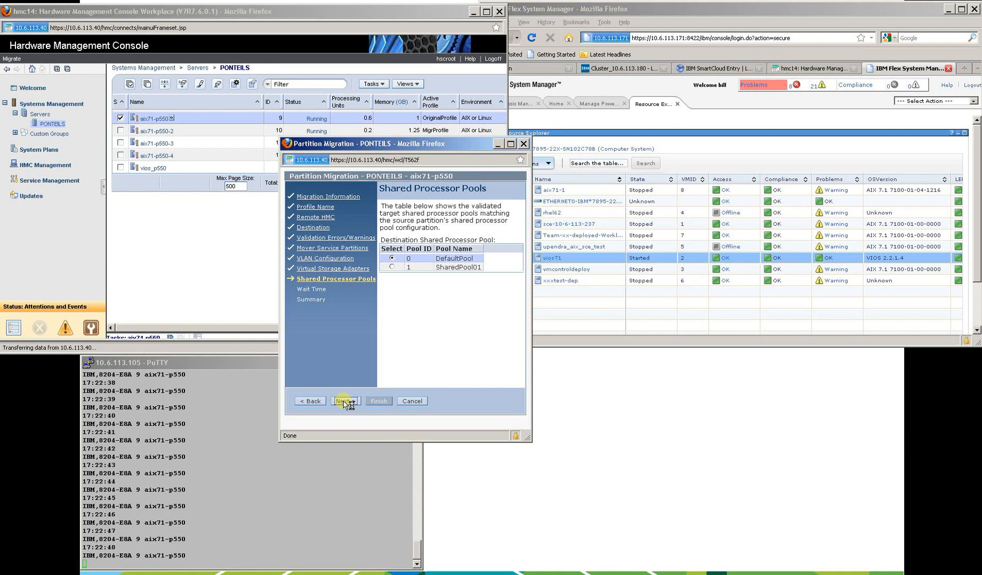
Select SharedPool01 as the destination shared processor pool, and start the migration after reviewing the summary.
click(392, 267)
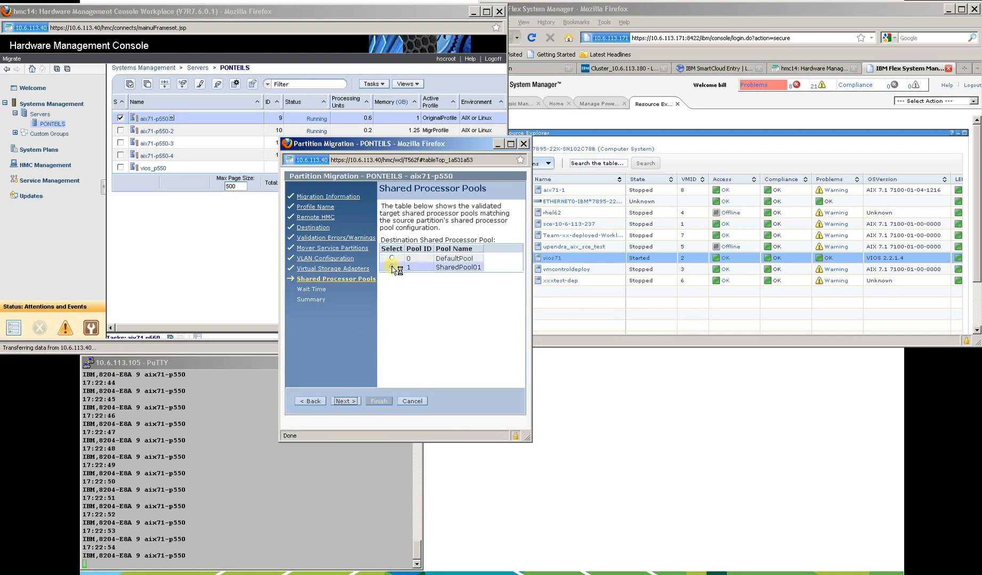
click(344, 401)
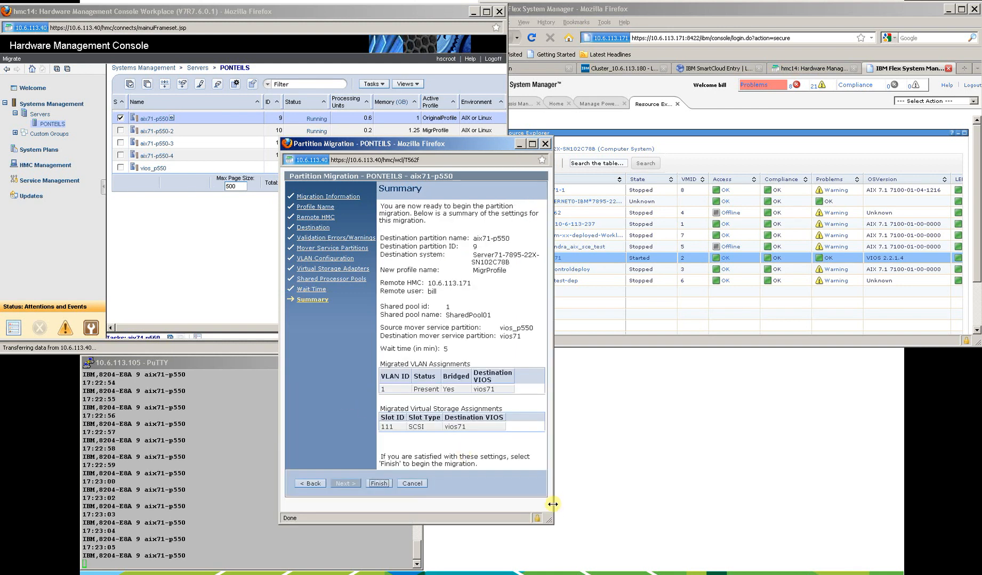
drag(553, 508, 701, 478)
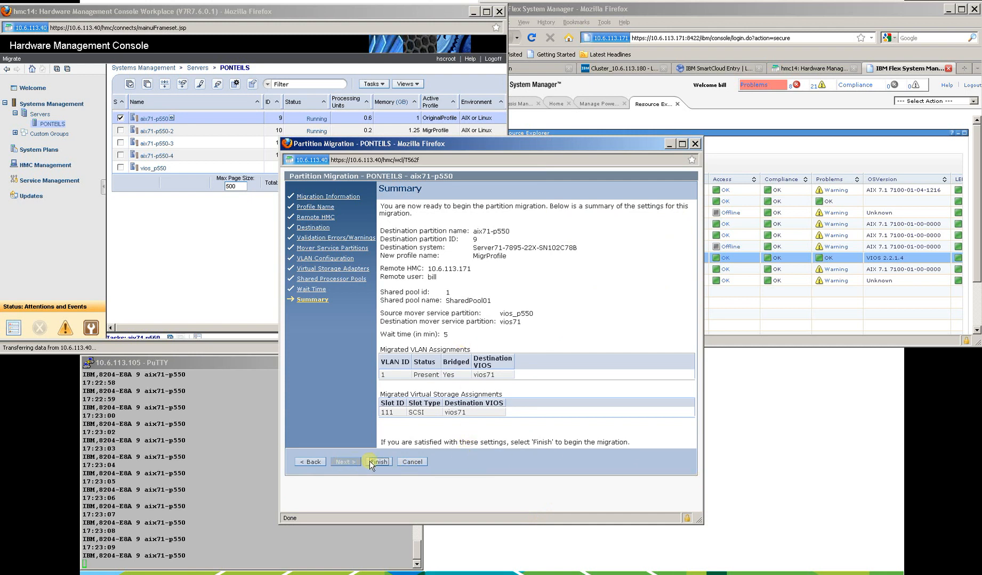
click(379, 462)
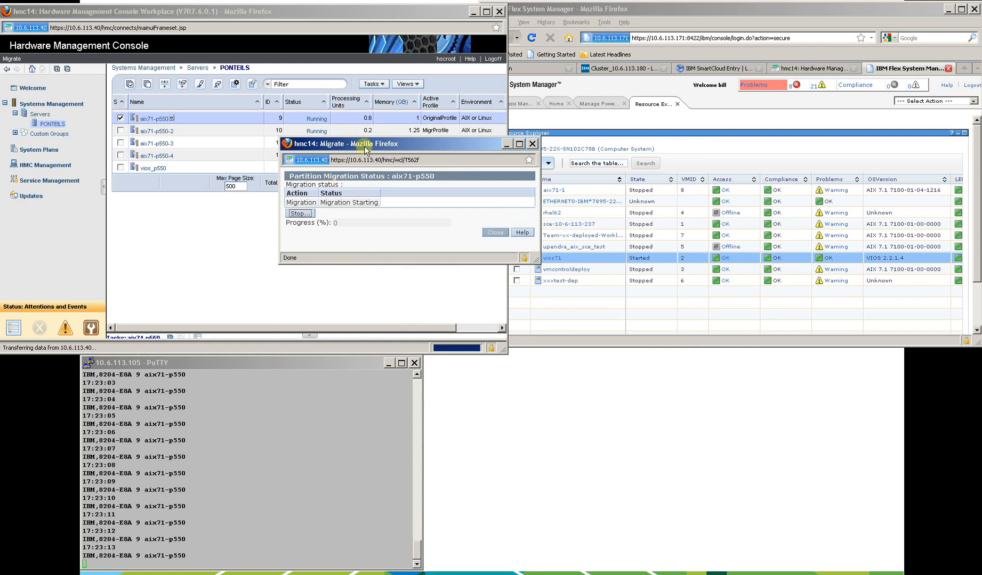
Follow the migration status beside the monitoring windows, stop the terminal monitoring script and close the status window on completion.
drag(365, 146, 598, 373)
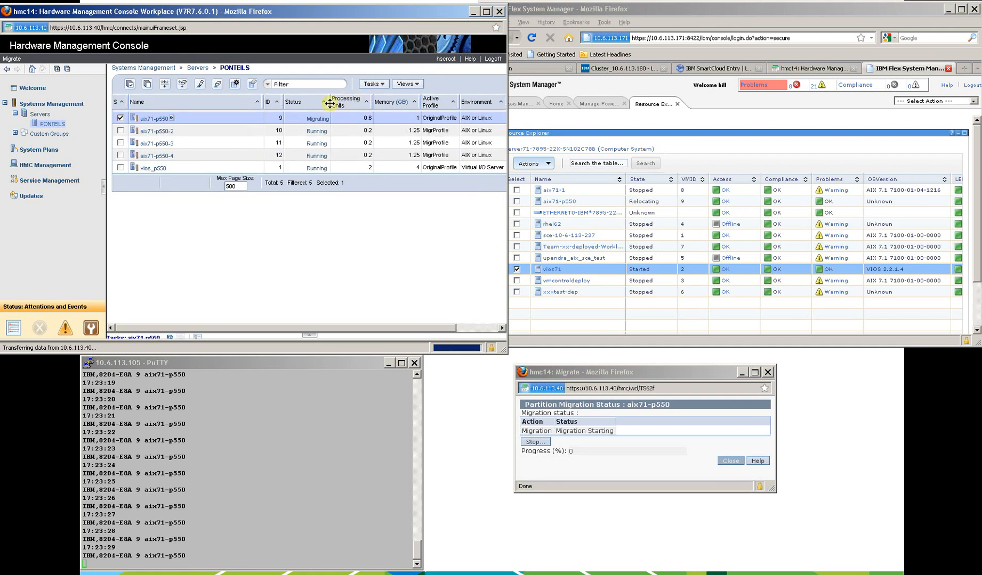
drag(331, 102, 376, 105)
click(209, 483)
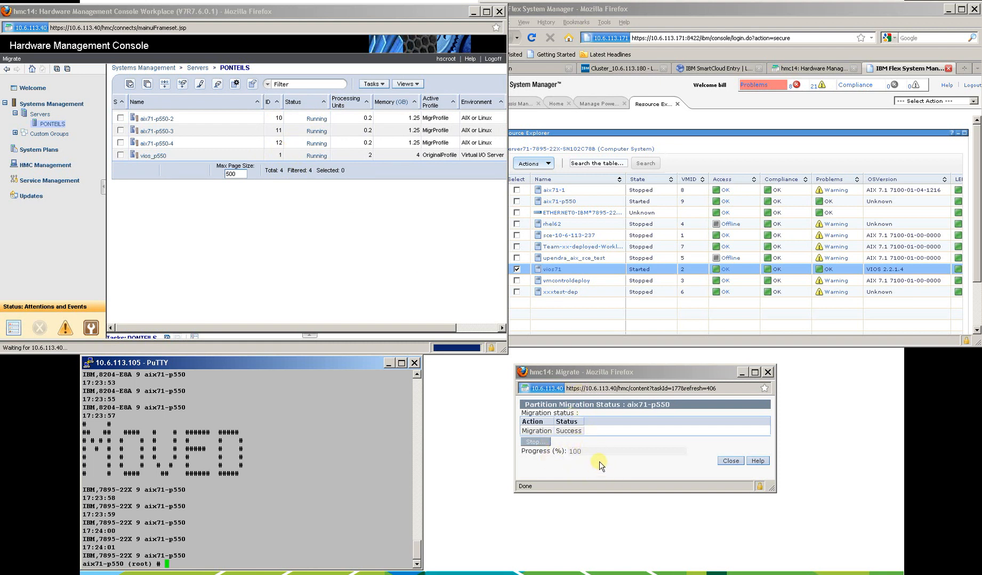
click(731, 462)
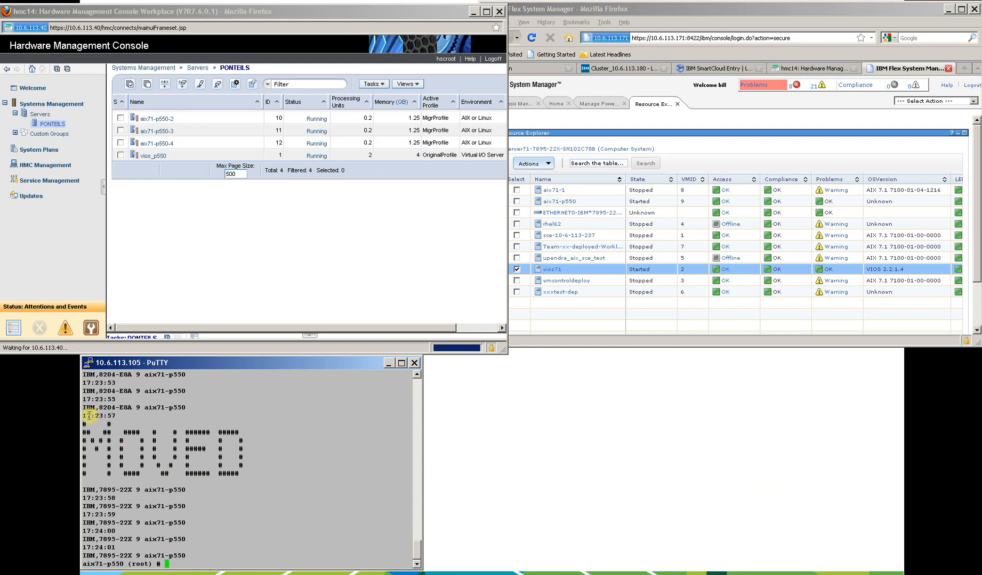
Highlight the terminal timestamps just before and just after the MOVED banner to compare the switchover times.
drag(83, 415, 120, 416)
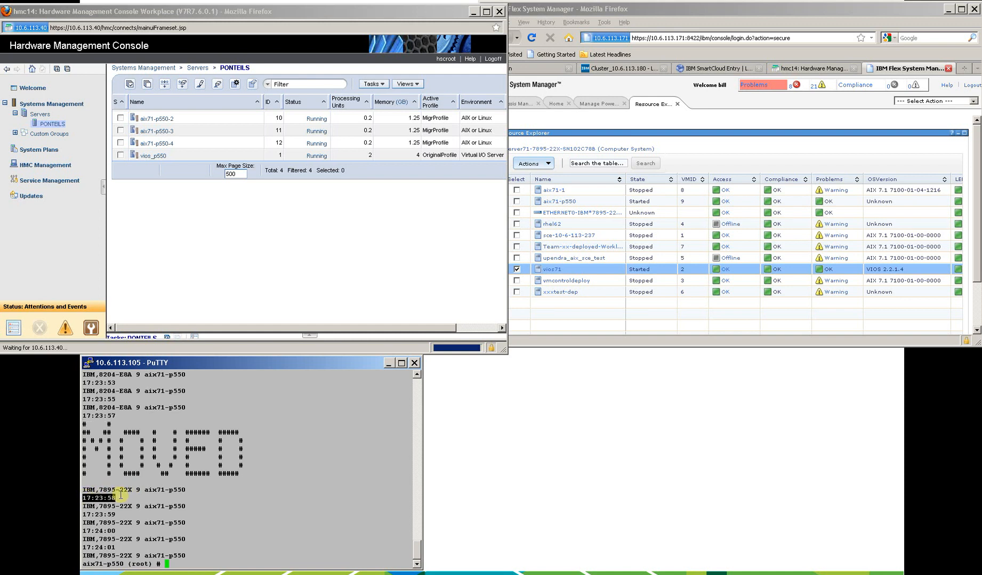
triple_click(121, 496)
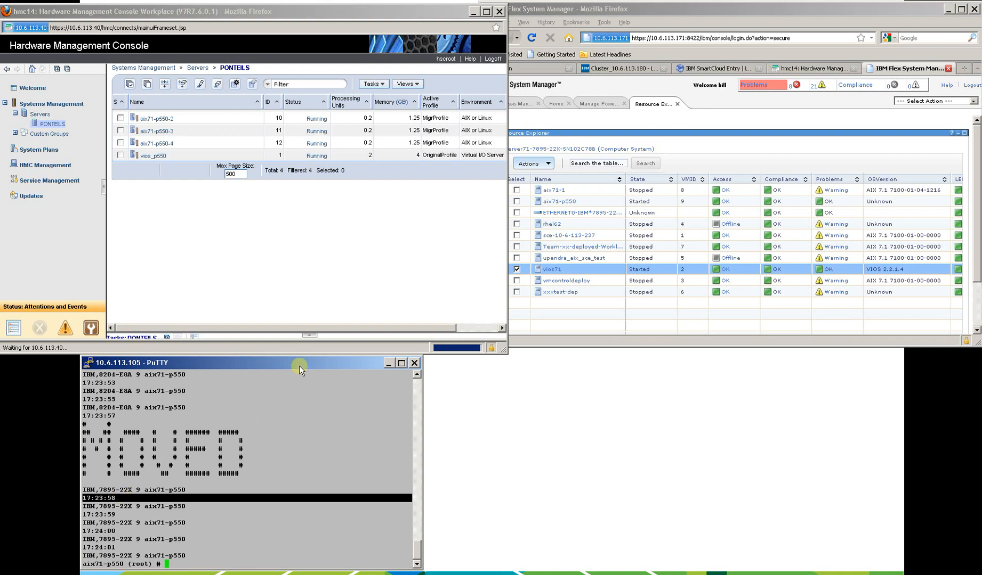
In Flex System Manager, deselect vios71 and select the migrated partition aix71-p550.
click(517, 270)
click(516, 201)
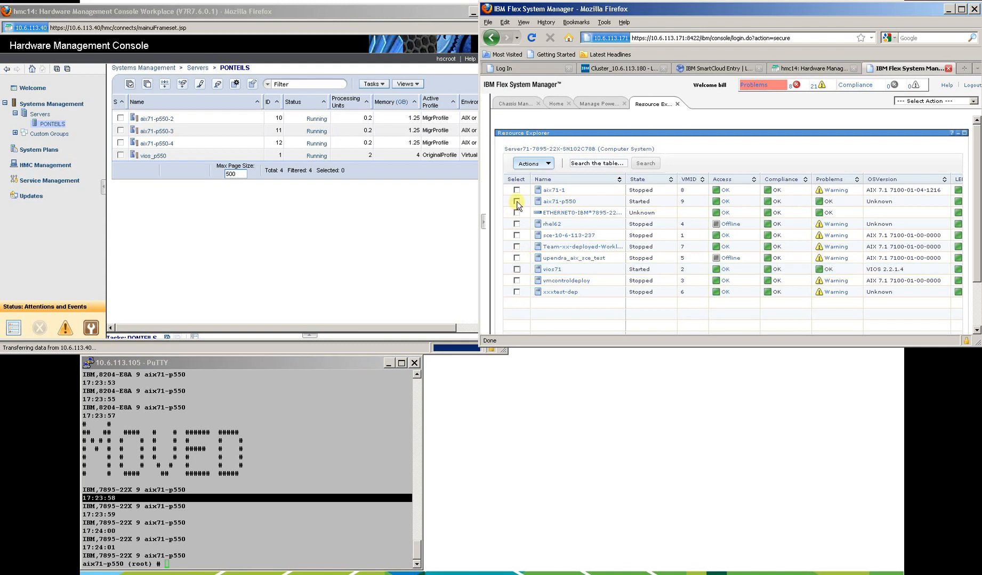